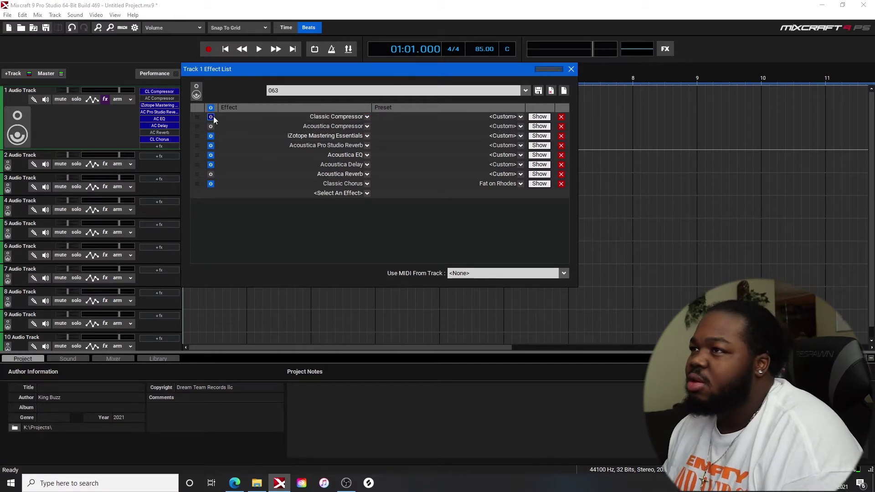
Inspect the Classic Compressor's knee, attack, release and output level settings on track 1, and check whether the Acoustica Compressor is enabled
left_click(538, 117)
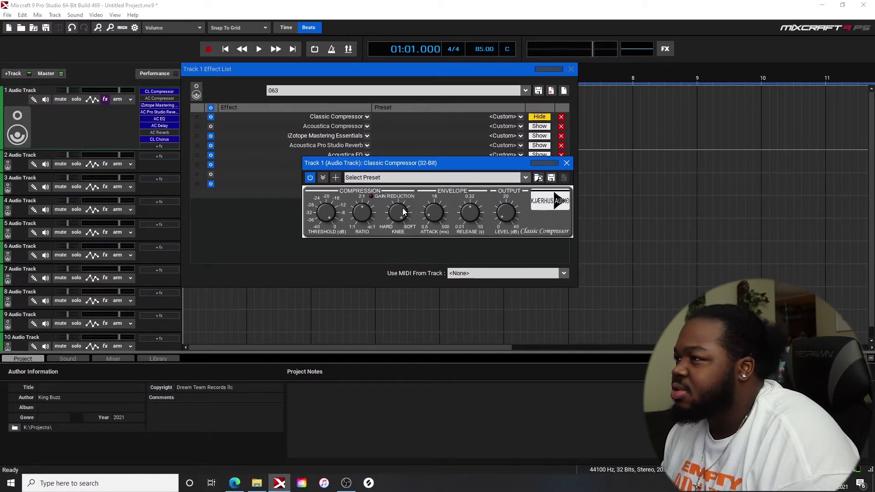
left_click_drag(400, 216, 405, 193)
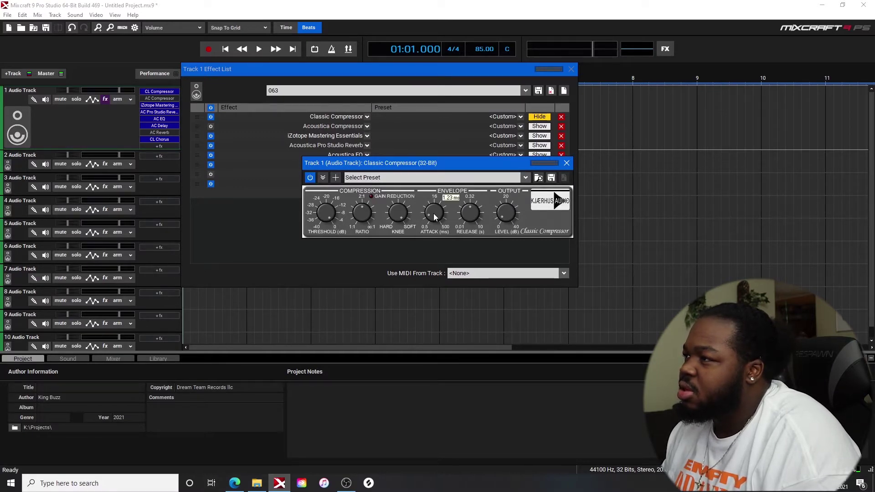
left_click_drag(434, 212, 434, 213)
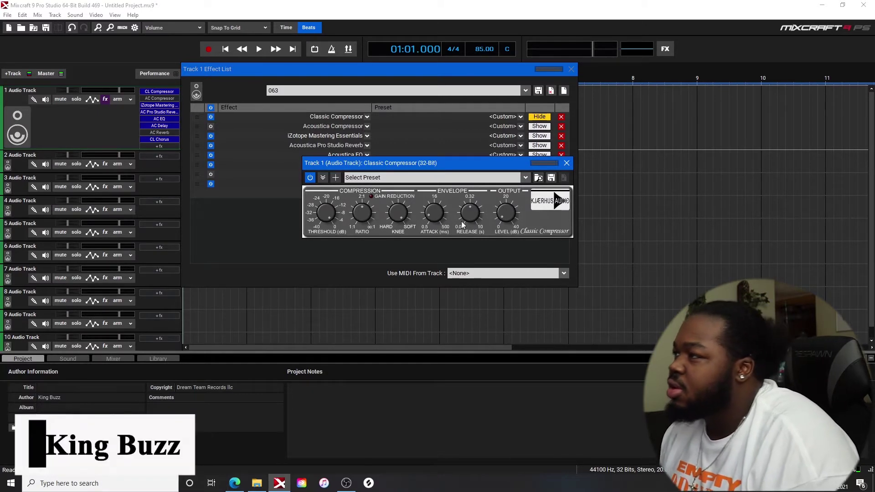
mouse_move(505, 217)
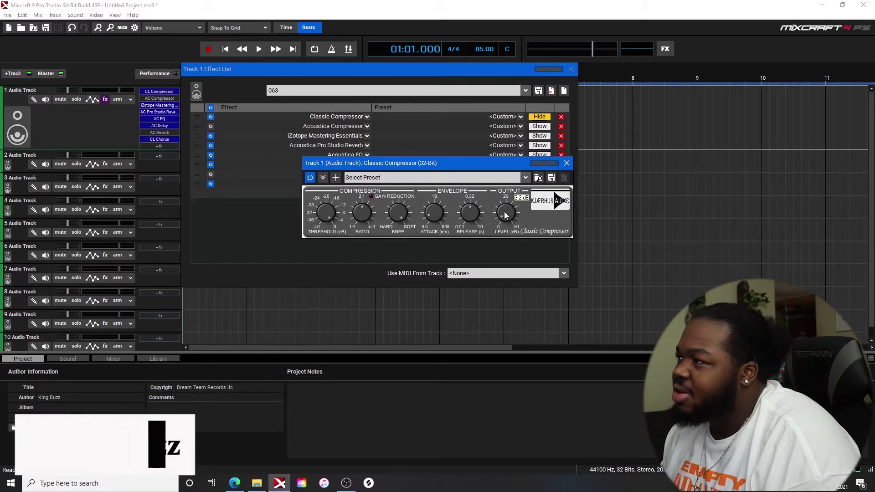
left_click_drag(505, 214, 505, 210)
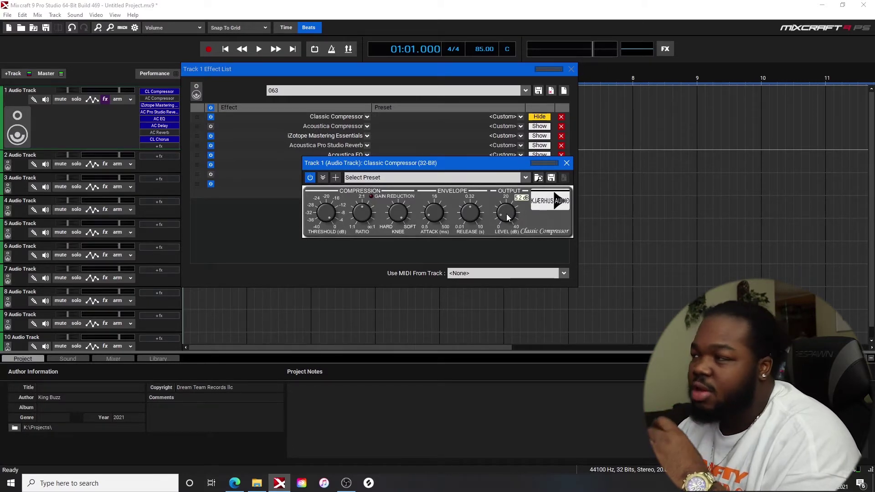
left_click_drag(507, 215, 505, 217)
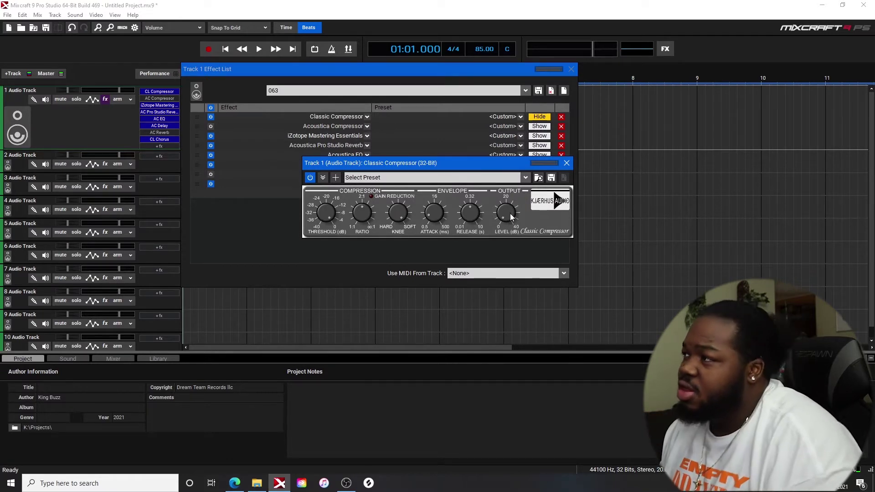
left_click(567, 164)
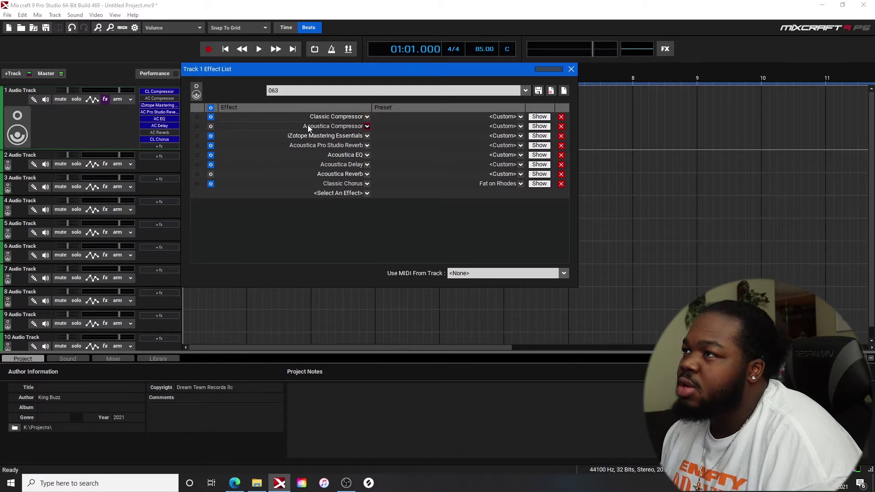
left_click(211, 126)
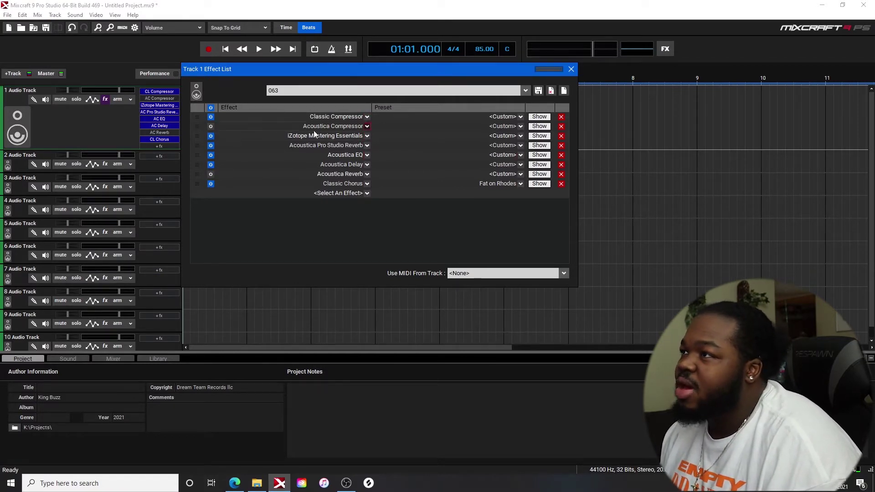
Examine the four Valve Equalizer bands of track 1's iZotope Mastering Essentials effect for their frequency and gain
left_click(539, 135)
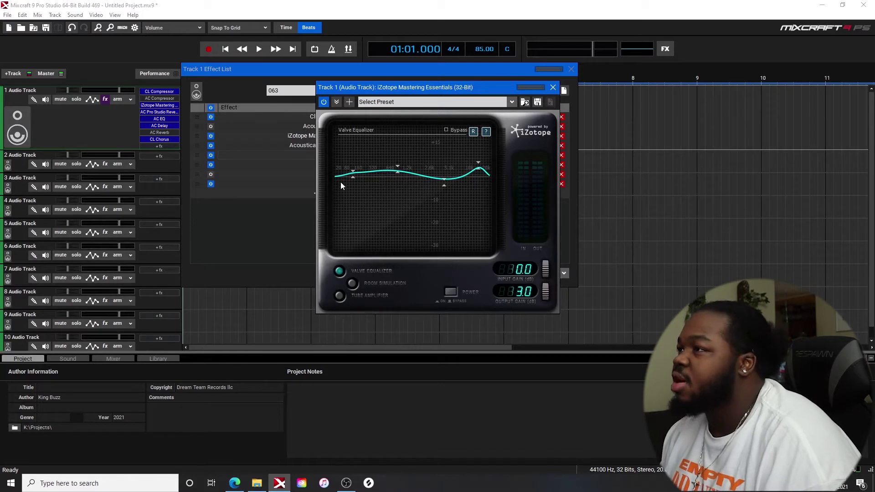
left_click(354, 175)
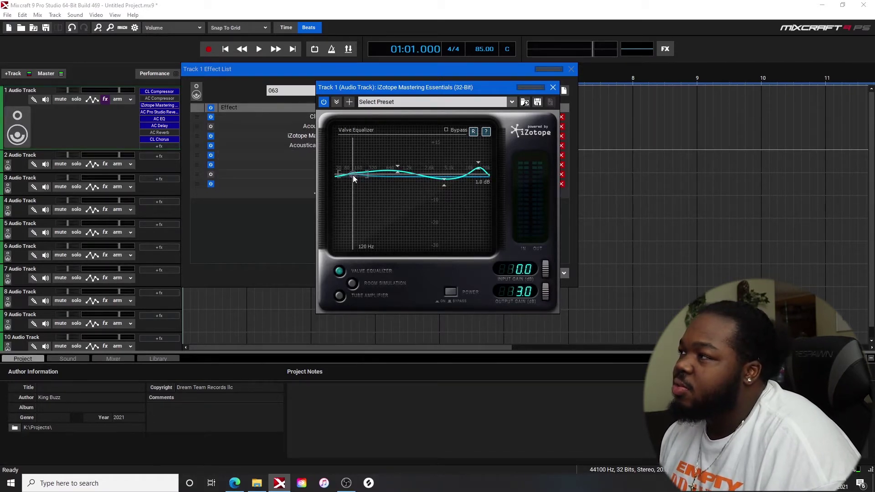
left_click(398, 170)
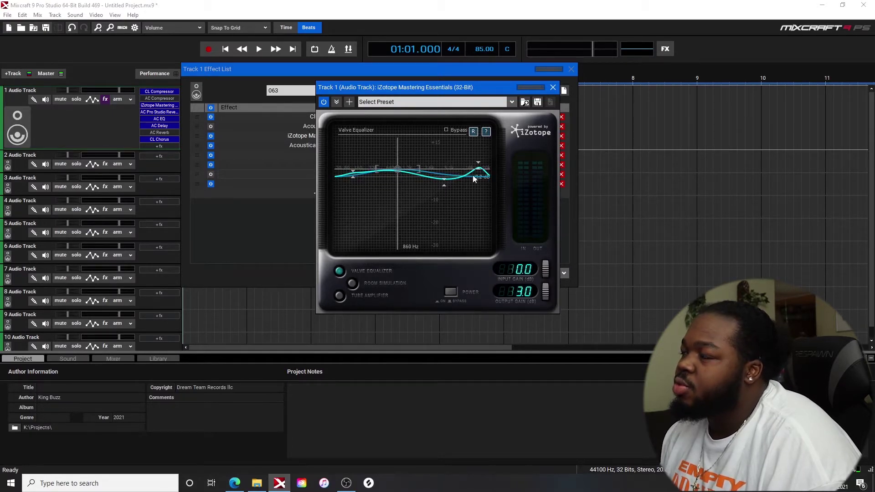
left_click(445, 182)
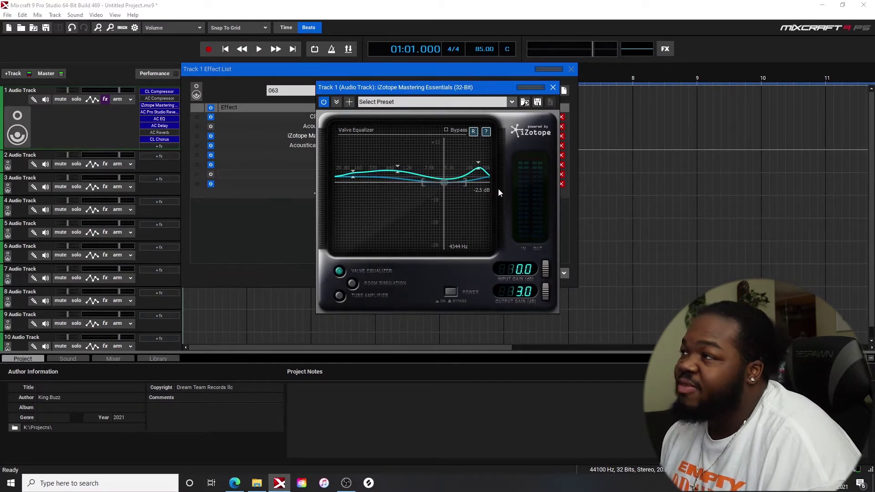
mouse_move(479, 172)
left_mouse_down()
mouse_move(470, 193)
mouse_move(481, 174)
left_mouse_up()
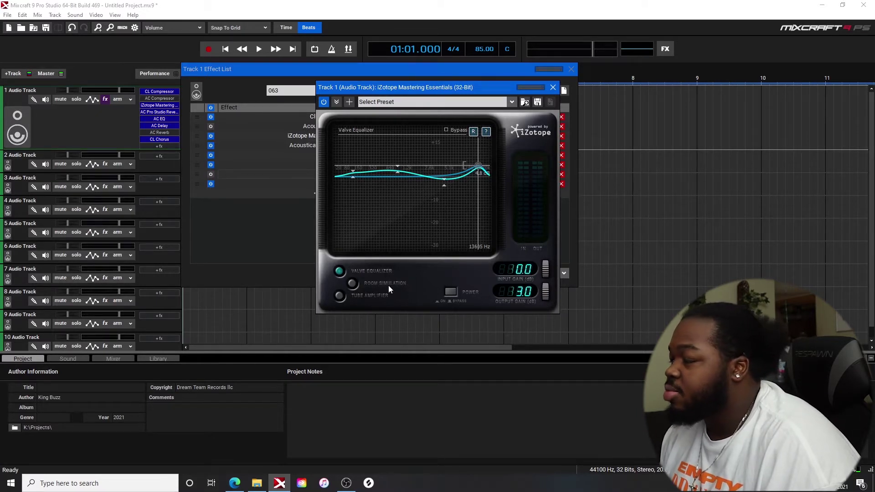
Review the Room Simulation settings and the Tube Amplifier's bass compression, limiter and saturation settings in iZotope Mastering Essentials
left_click(352, 284)
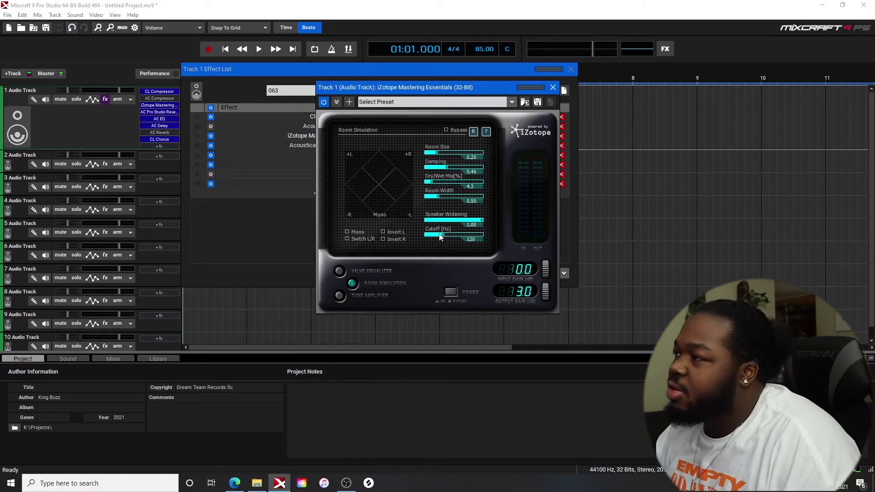
left_click(341, 296)
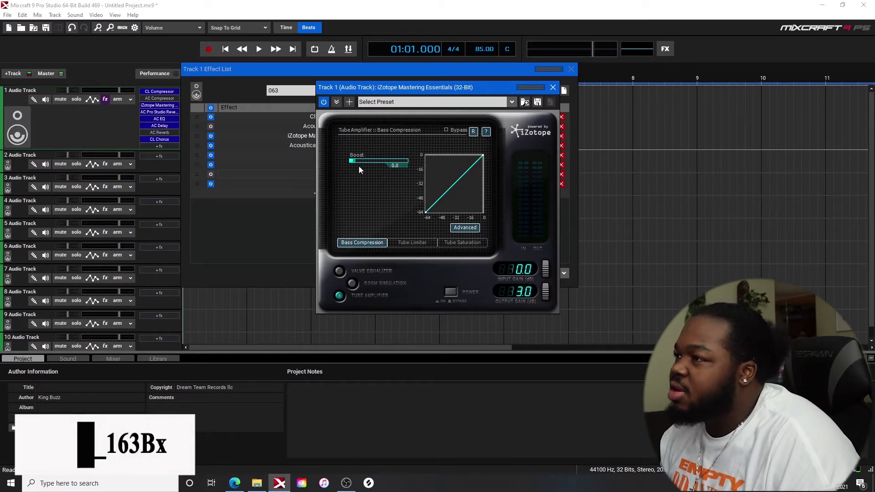
left_click(425, 244)
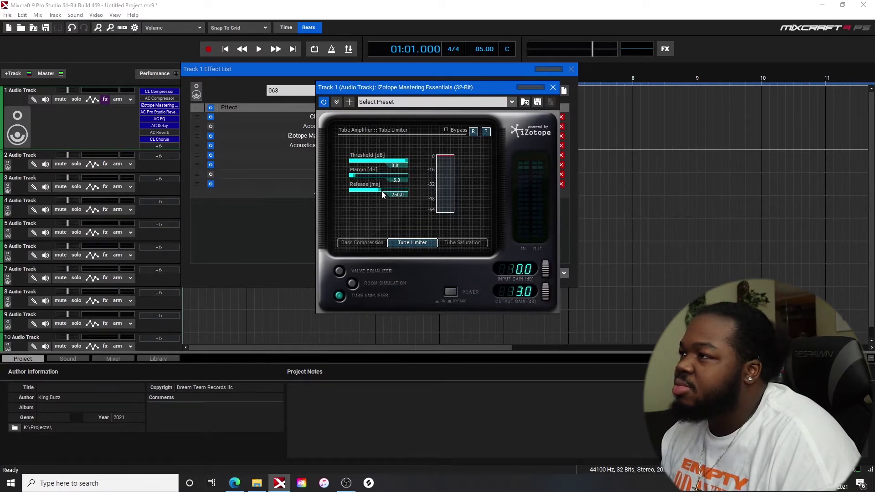
left_click(464, 242)
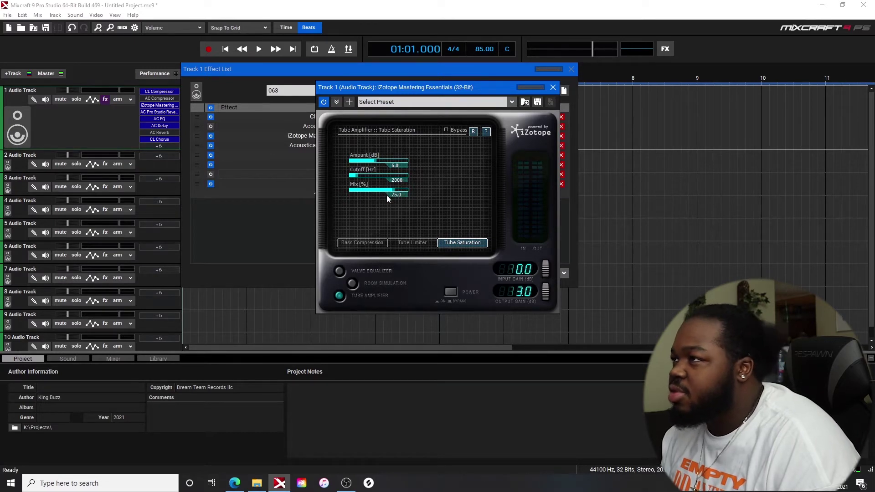
left_click(353, 284)
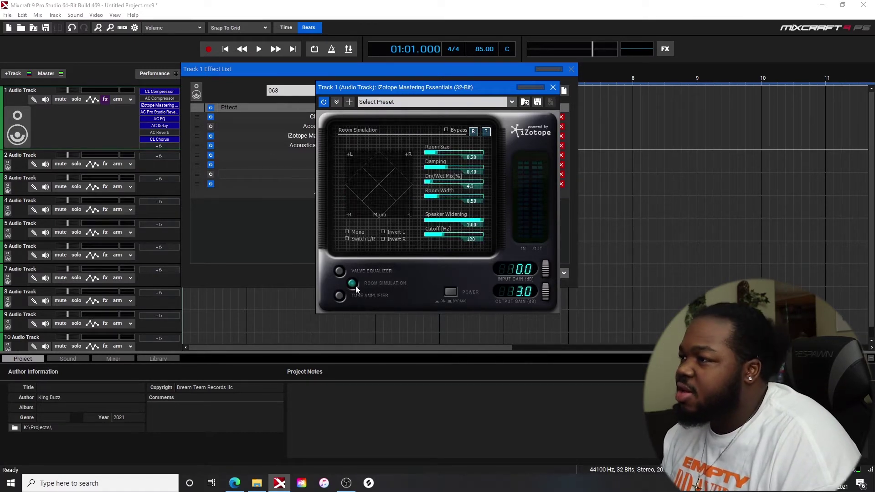
left_click(340, 271)
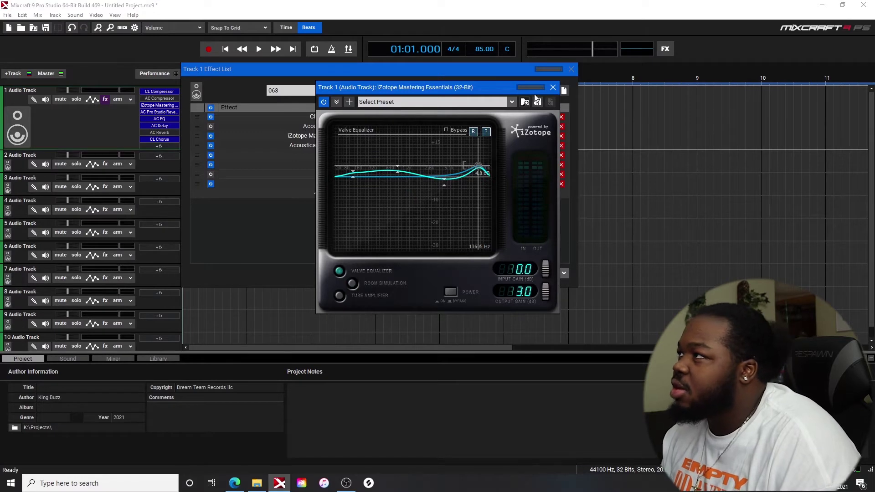
left_click(553, 87)
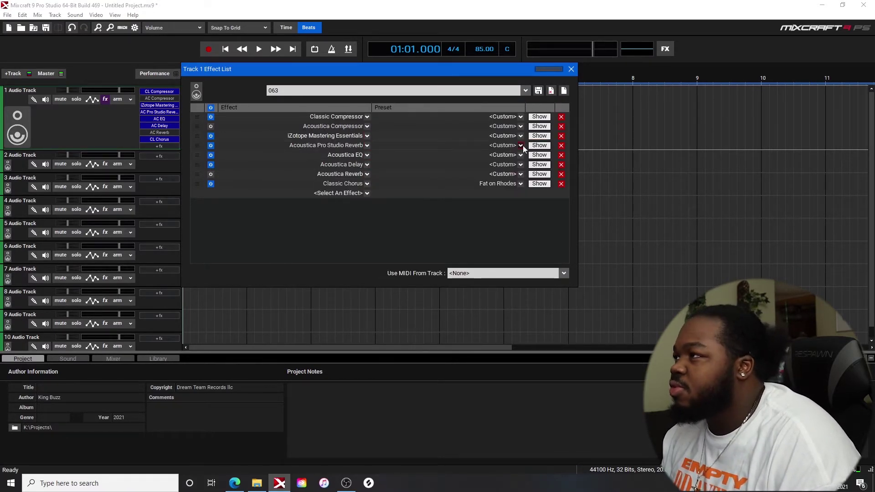
Review the Acoustica Pro Studio Reverb settings, trying a wetter output mix and returning it to mostly dry
left_click(539, 146)
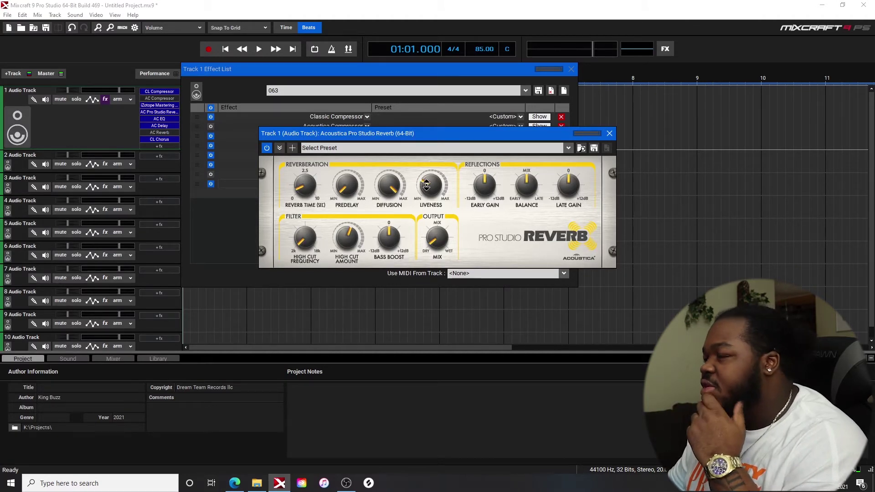
left_click_drag(425, 185, 425, 188)
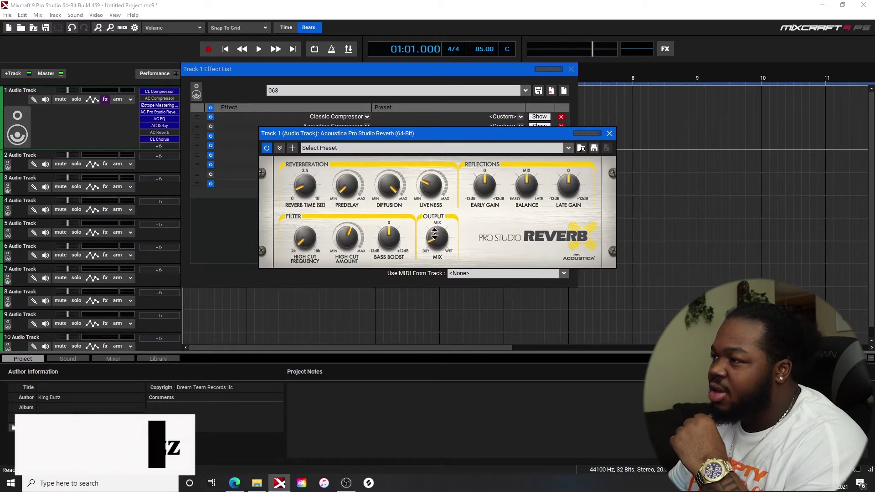
left_click_drag(444, 254, 440, 230)
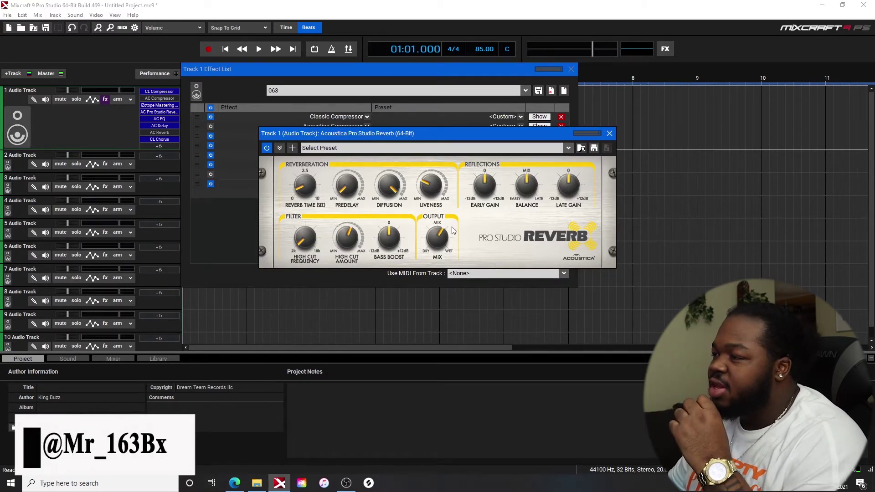
left_click_drag(438, 236, 432, 262)
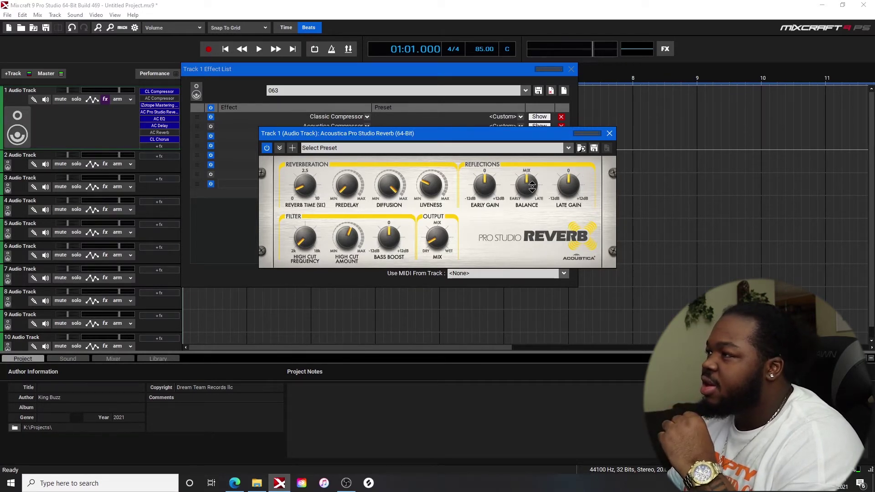
left_click(609, 135)
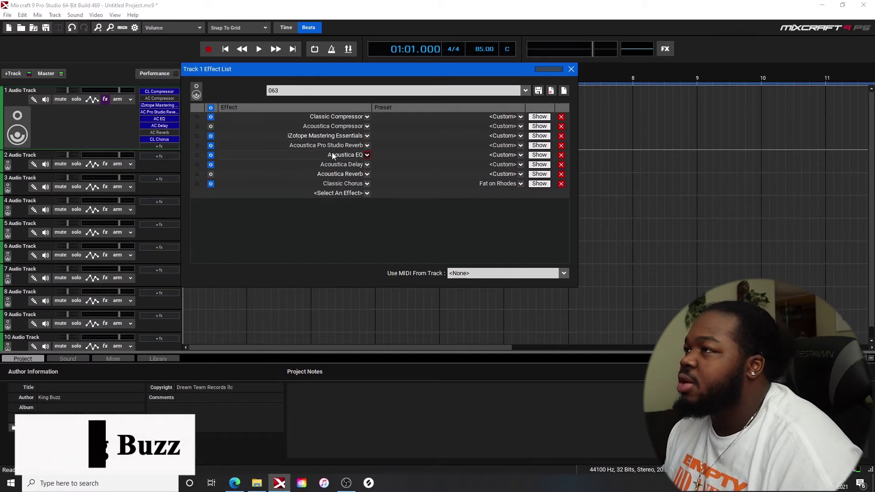
Inspect the frequency band levels and output gain of track 1's Acoustica EQ
left_click(538, 155)
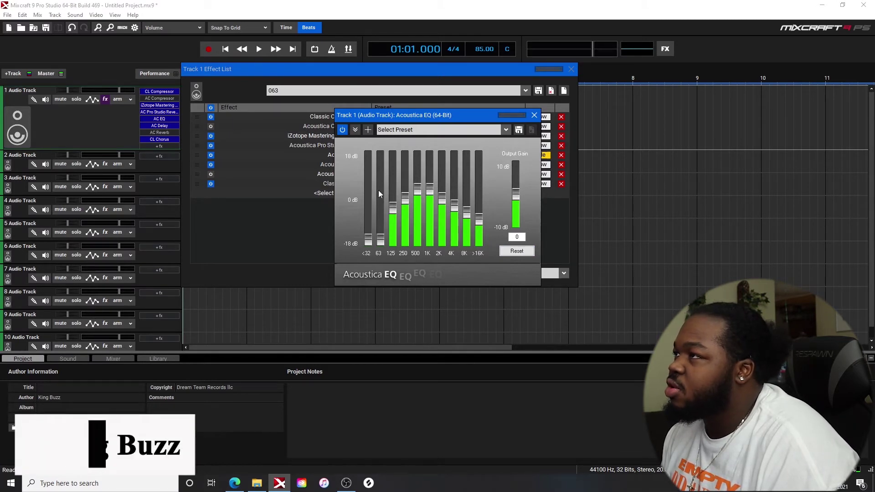
left_click(534, 116)
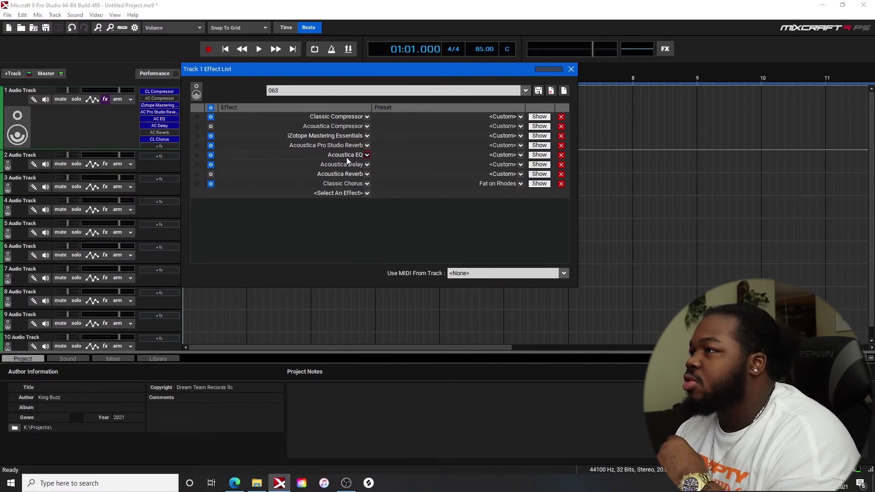
Try the Acoustica Delay with wet mix at 31 and 23 and feedback at 16, and return both settings to 0
left_click(533, 165)
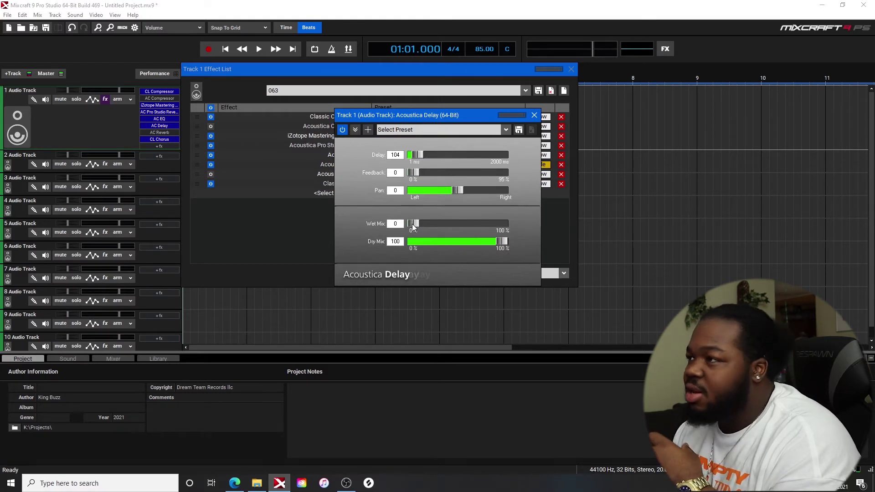
left_click_drag(414, 225, 441, 224)
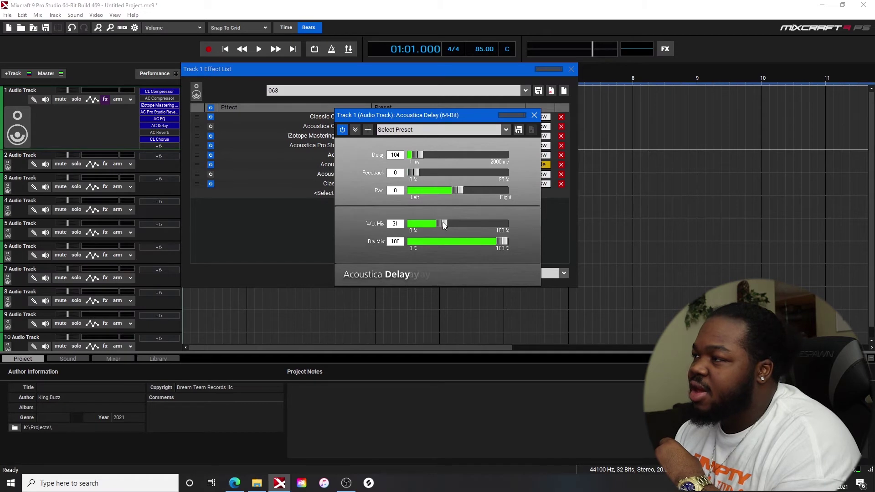
left_click_drag(444, 225, 433, 223)
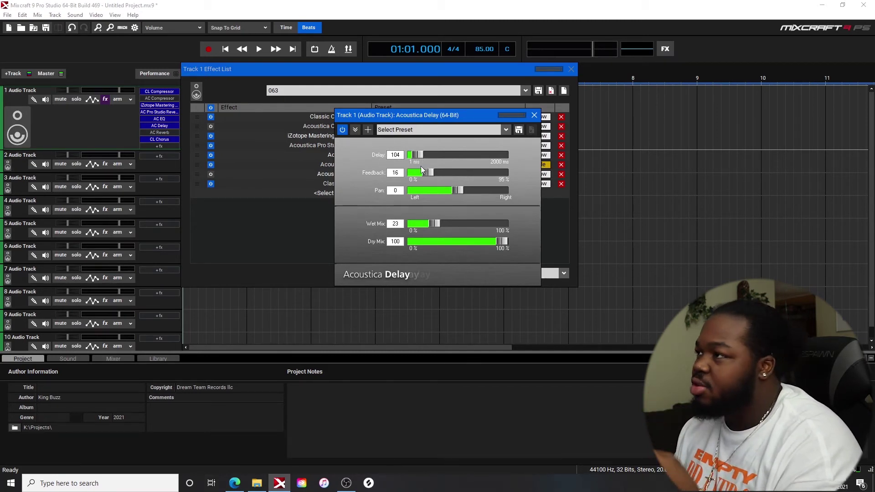
left_click_drag(435, 225, 379, 225)
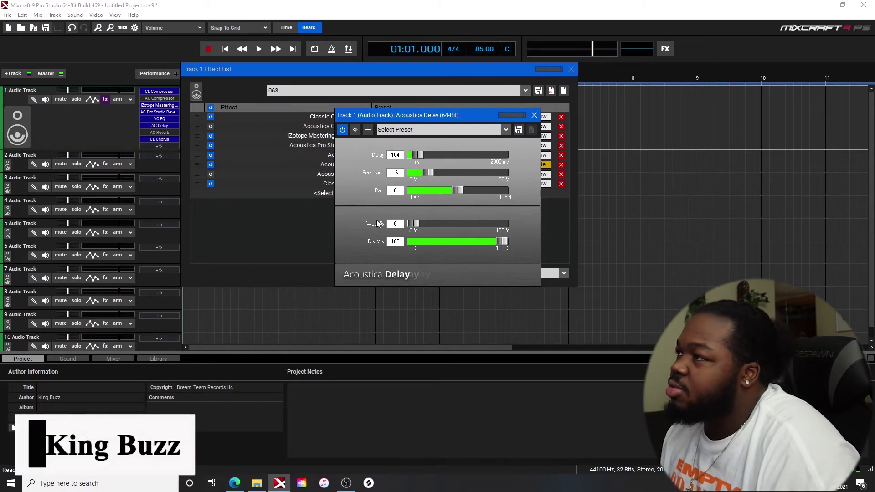
left_click_drag(427, 172, 382, 201)
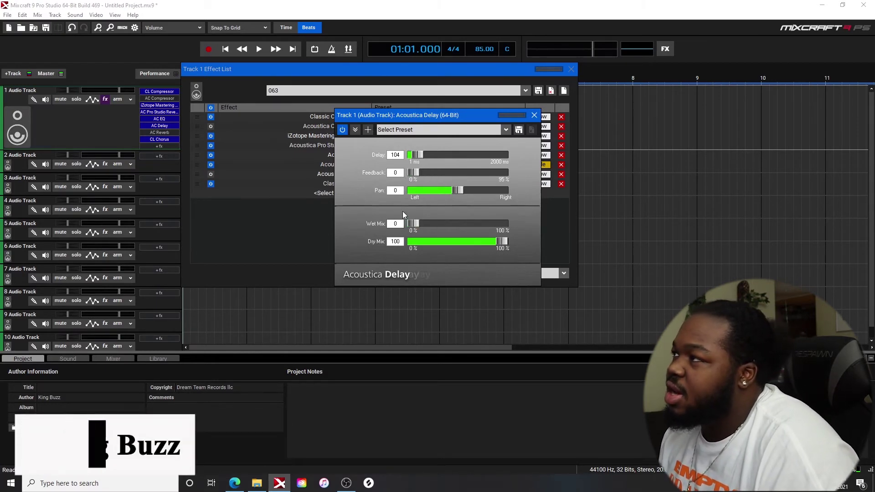
left_click(535, 115)
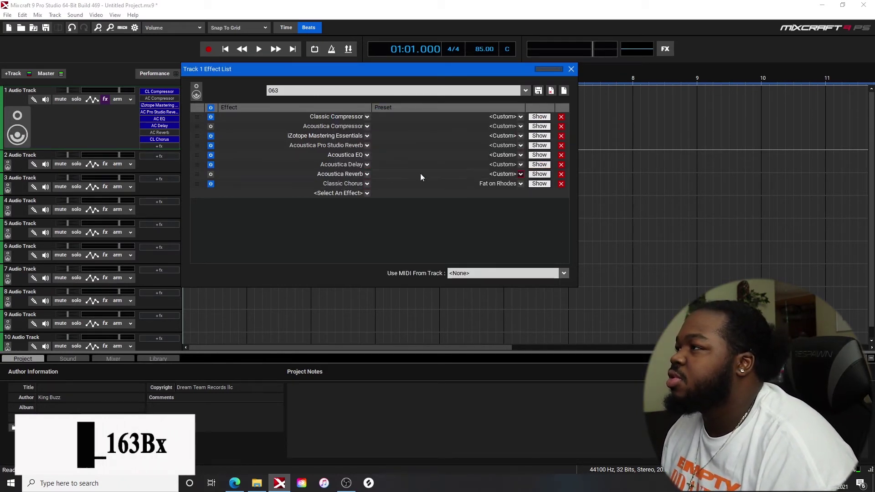
Inspect the reverberation, damping, stereo width and wet/dry mix settings of track 1's Acoustica Reverb
left_click(540, 174)
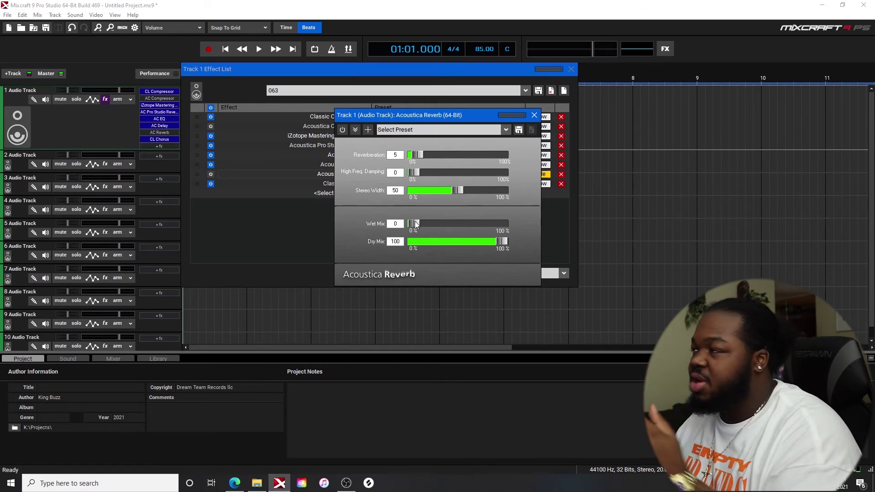
left_click(534, 114)
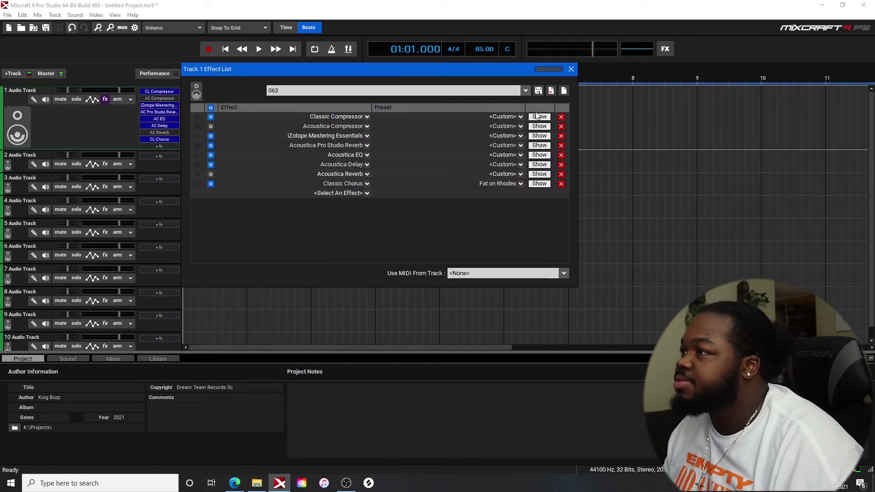
Inspect the output mix and level settings of track 1's Classic Chorus, and close the track's effect list
left_click(532, 183)
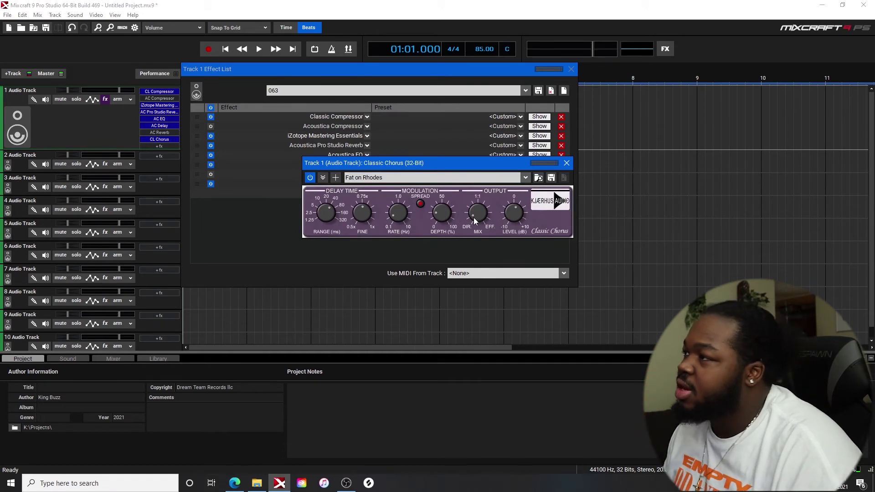
left_click_drag(485, 215, 491, 189)
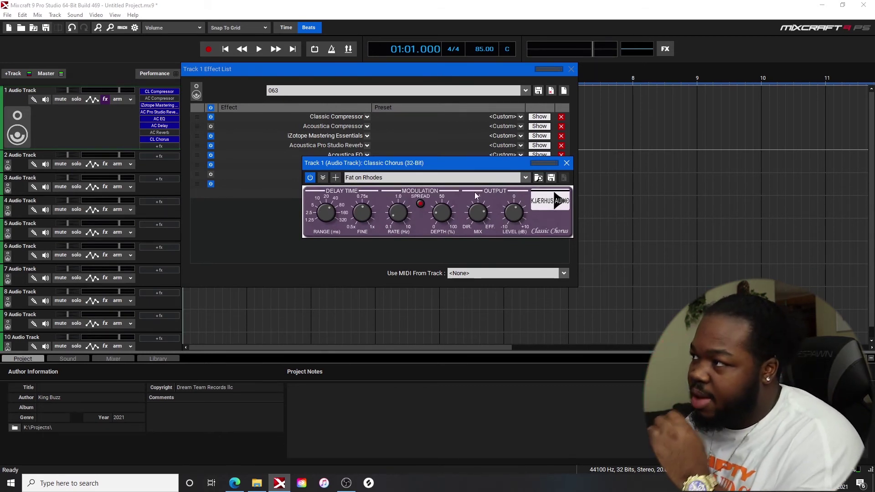
left_click_drag(480, 218, 478, 243)
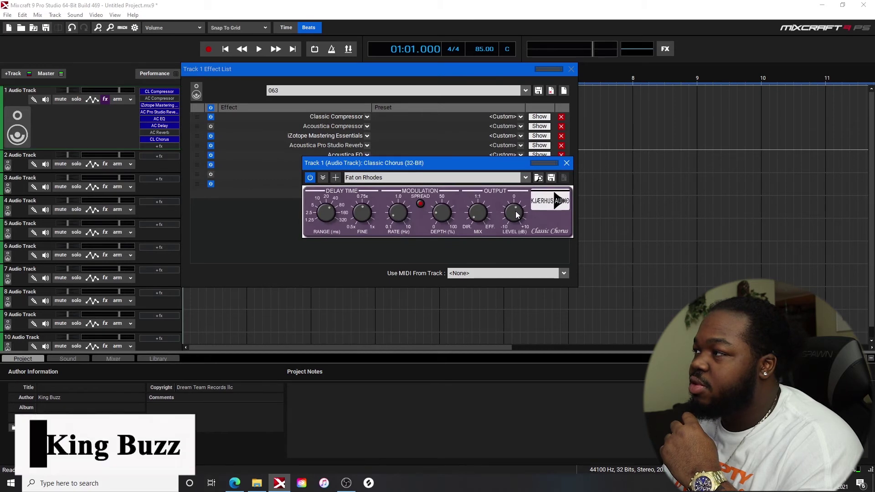
left_click_drag(513, 200, 526, 211)
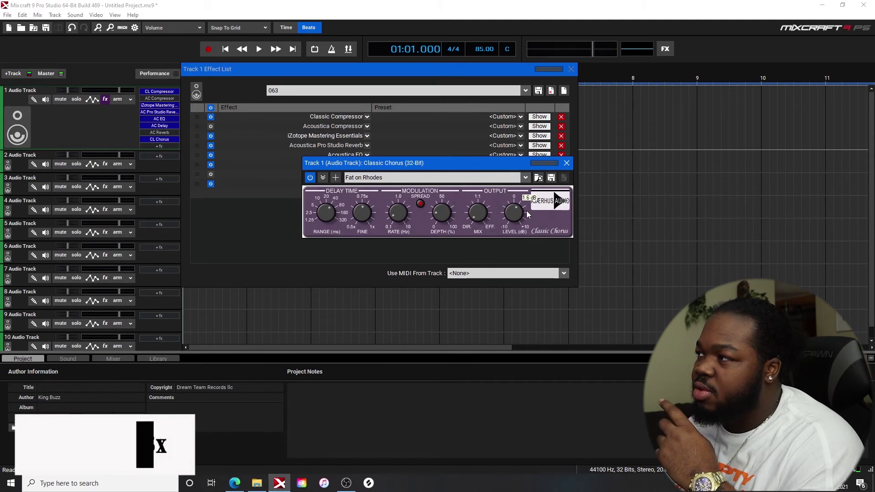
left_click(184, 143)
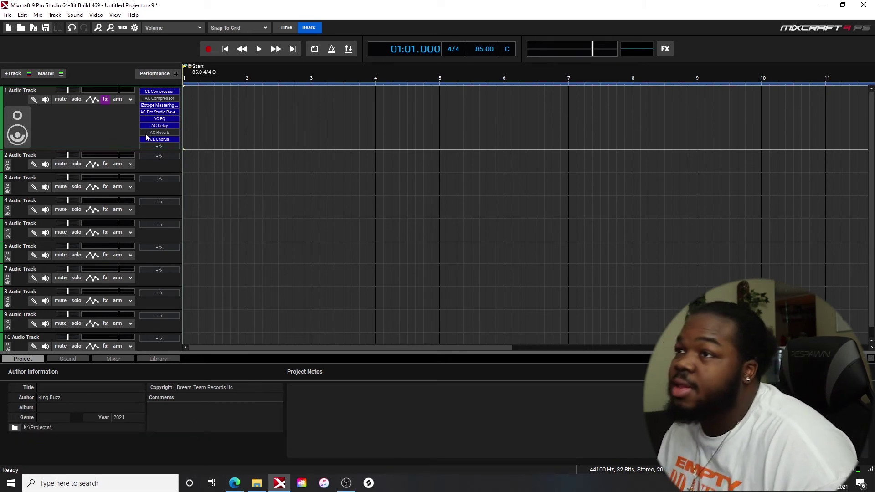
Load the effect chain preset "adlibs JR" on audio track 2
left_click(109, 165)
left_click(346, 160)
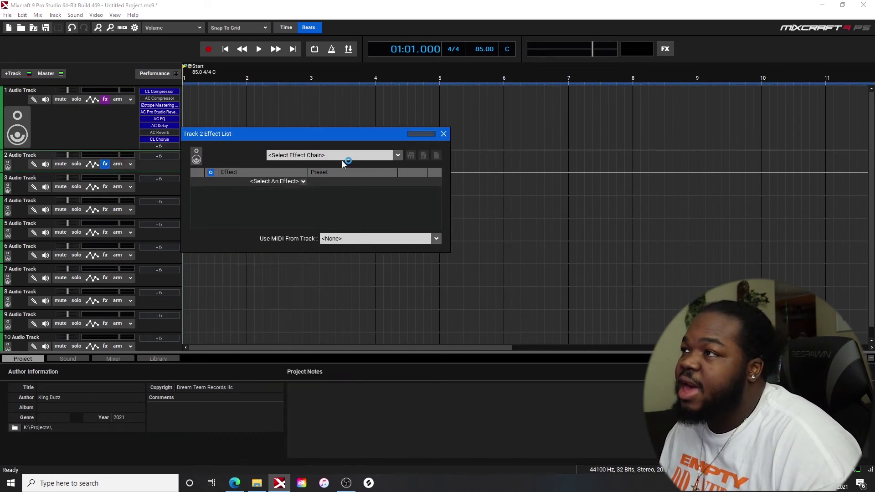
left_click(386, 157)
scroll(366, 234, "down", 8)
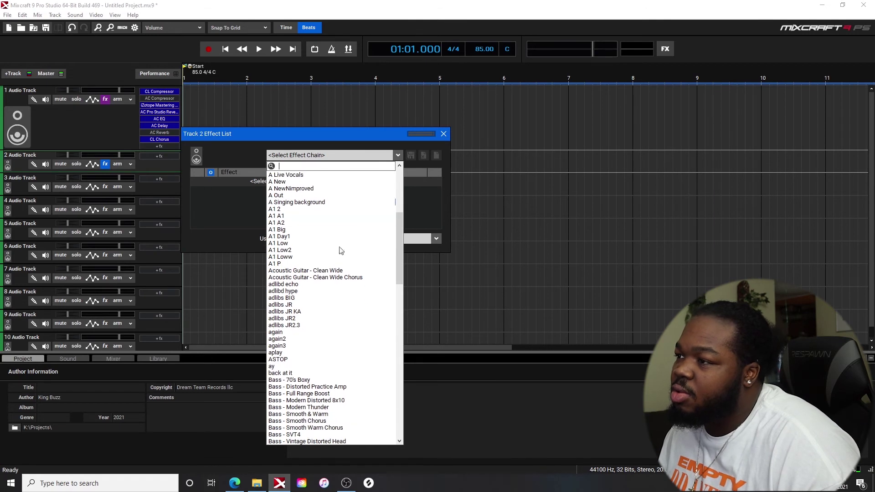
left_click(294, 305)
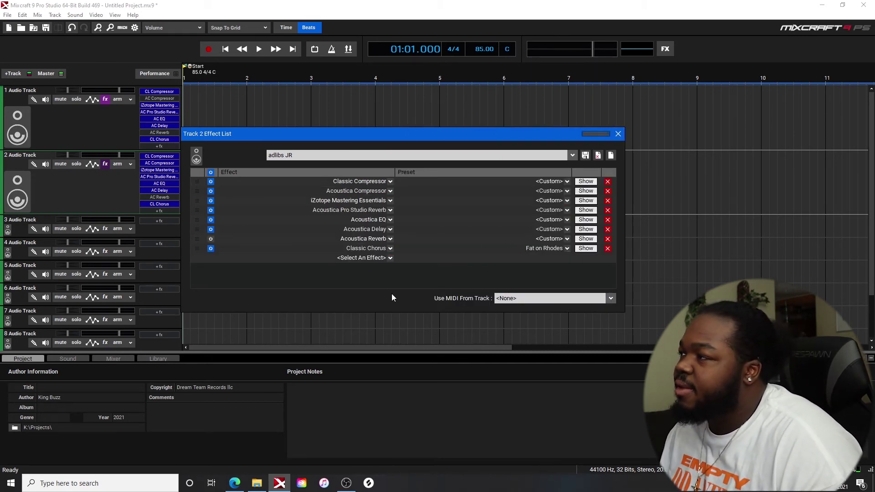
Inspect the output mix setting of track 2's Classic Chorus
left_click(585, 248)
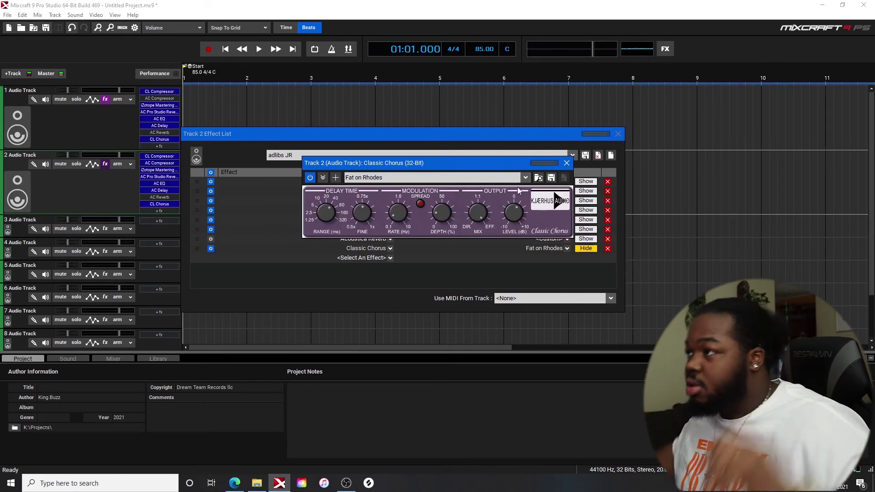
mouse_move(477, 232)
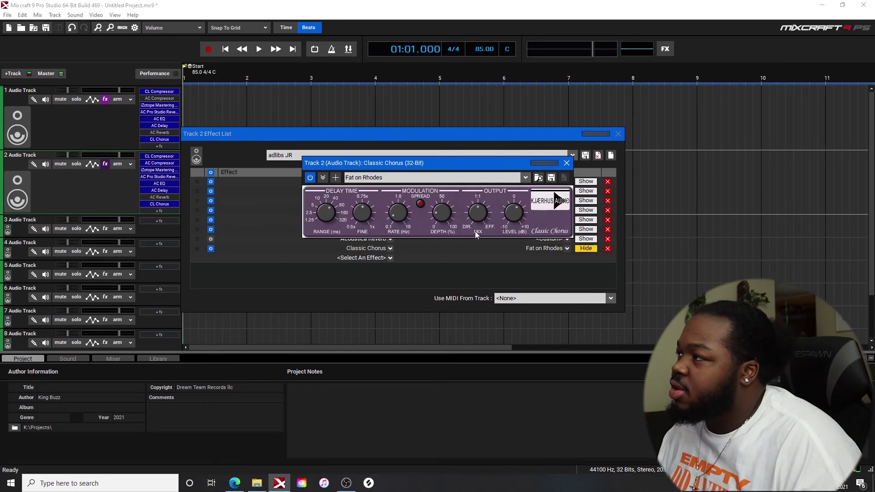
left_click(567, 164)
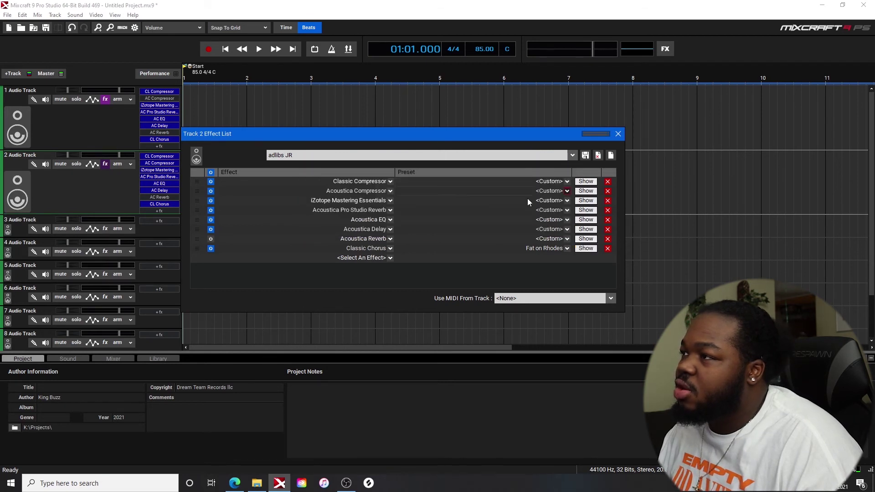
Inspect the threshold and output level of track 2's Classic Compressor, and close the track's effect list
left_click(587, 182)
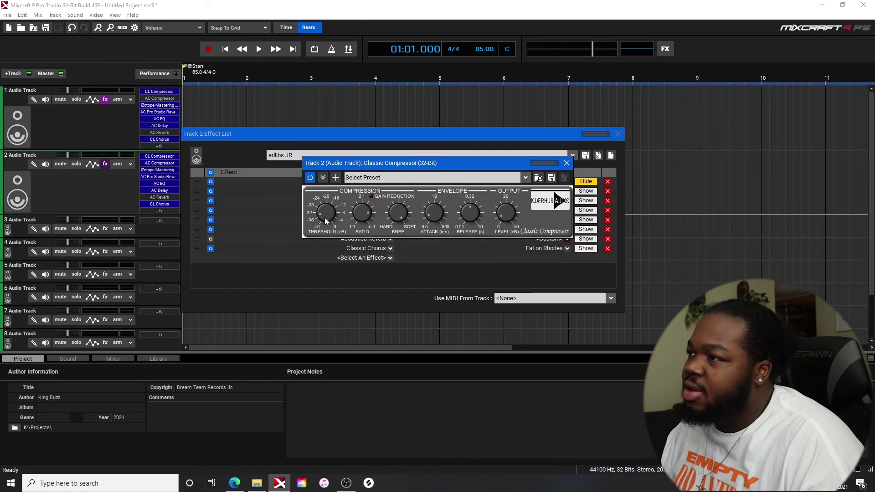
left_click_drag(325, 222, 330, 233)
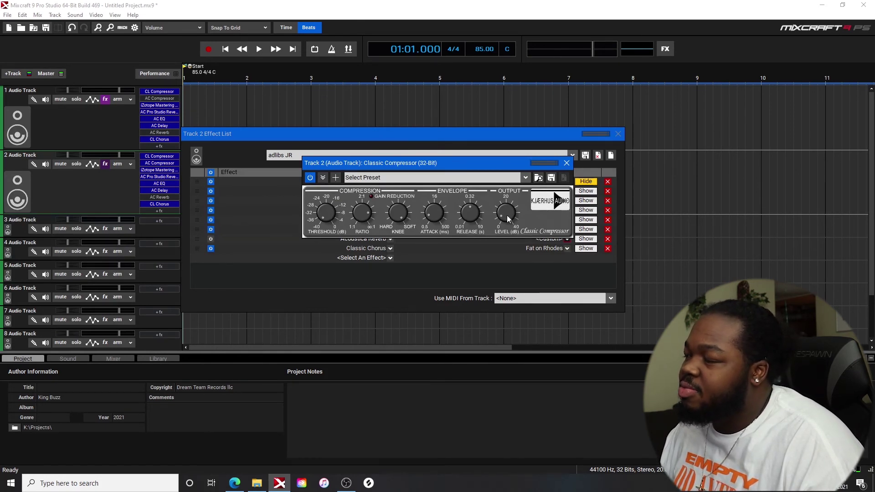
left_click(566, 163)
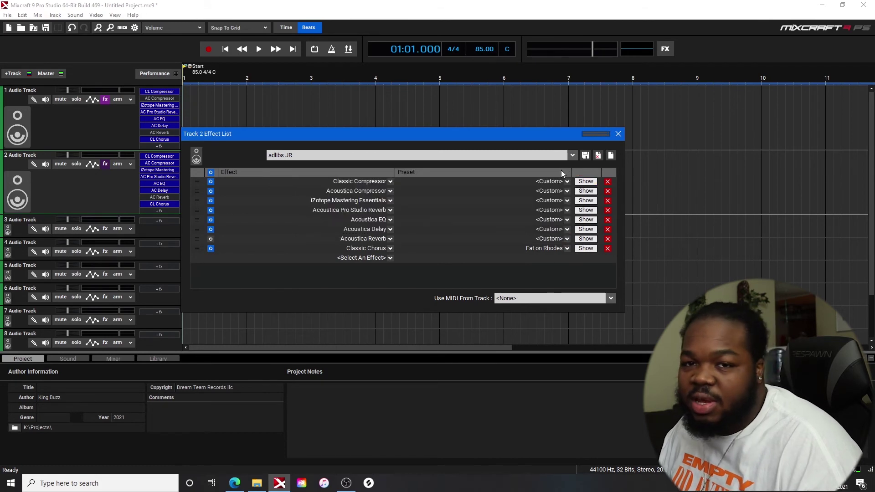
left_click(618, 134)
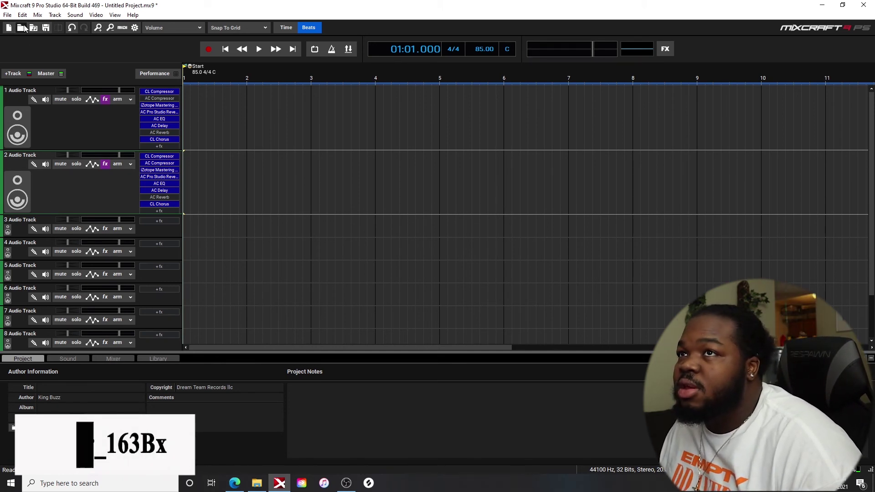
Open the recent project "sik with it.mx9" without saving the changes to the untitled project
left_click(5, 15)
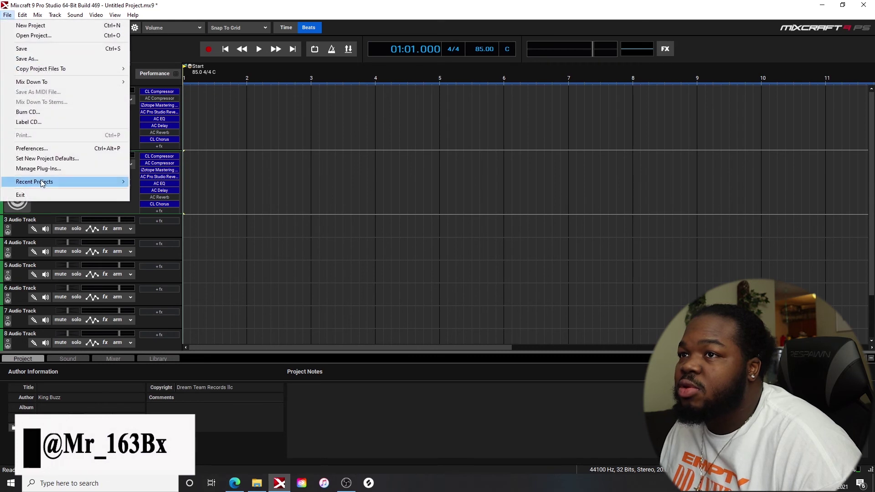
mouse_move(70, 184)
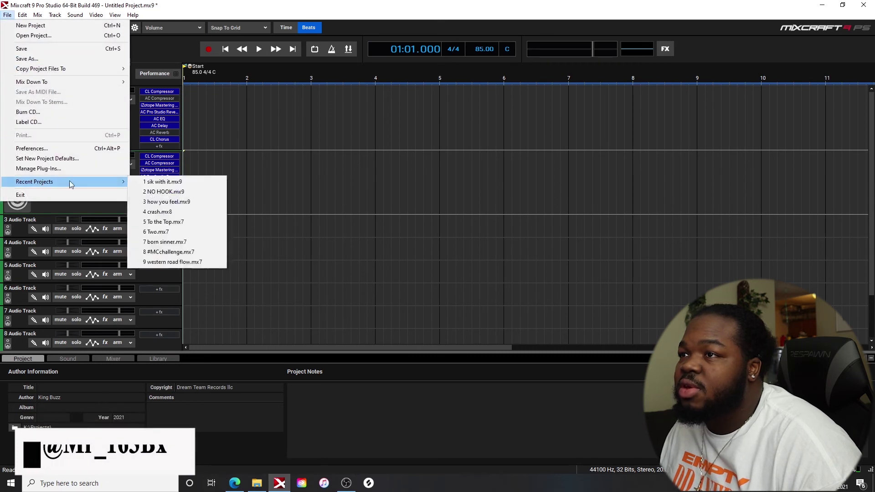
left_click(161, 181)
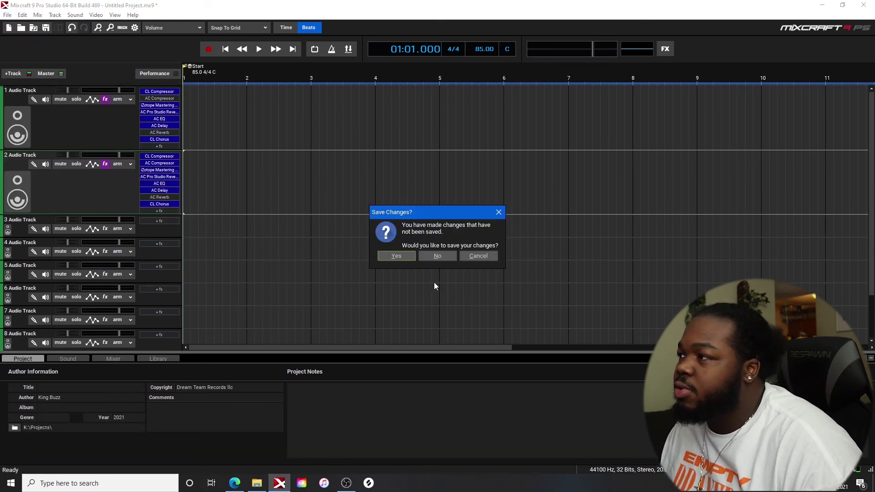
left_click(447, 258)
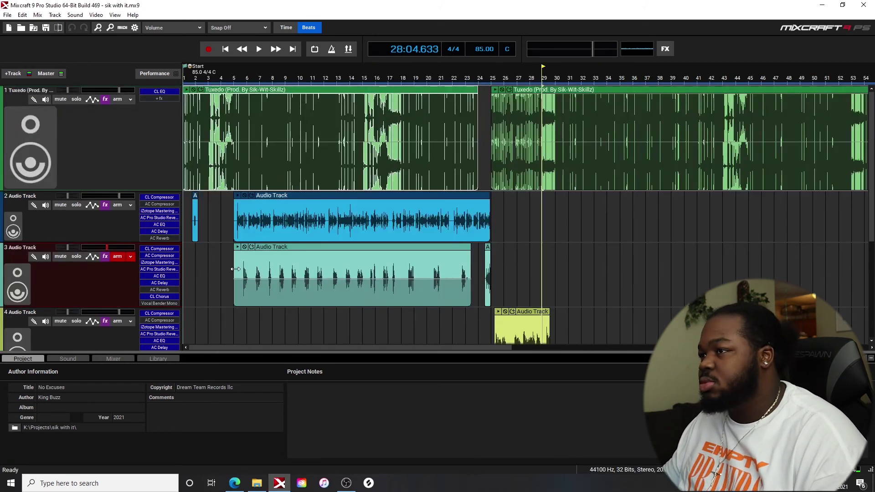
Play the full mix from just before the main vocal clips at measure 5, and stop playback
left_click(229, 314)
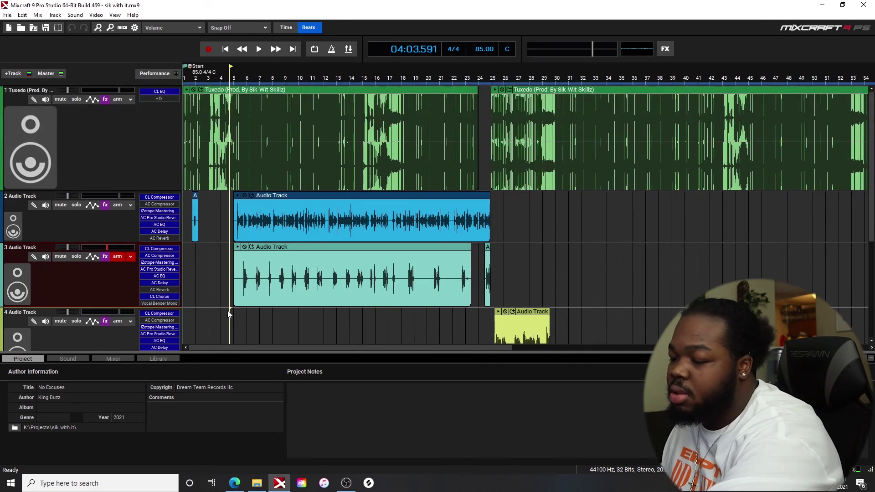
key("space")
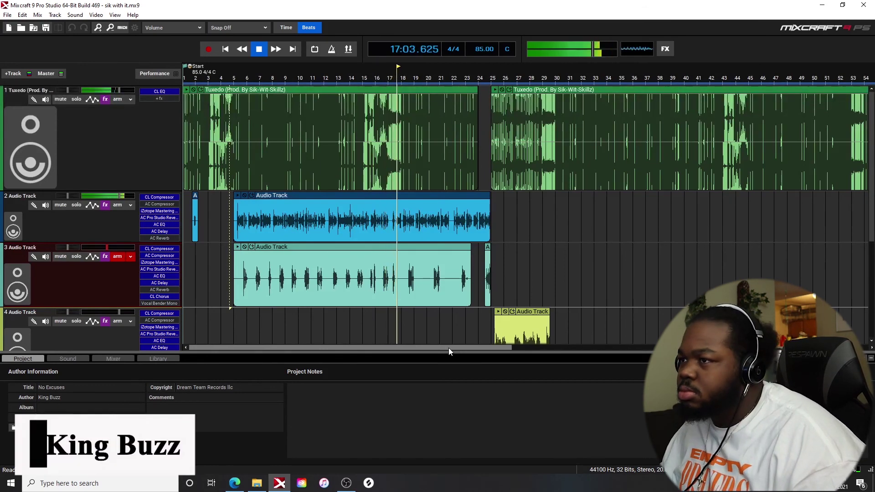
key("space")
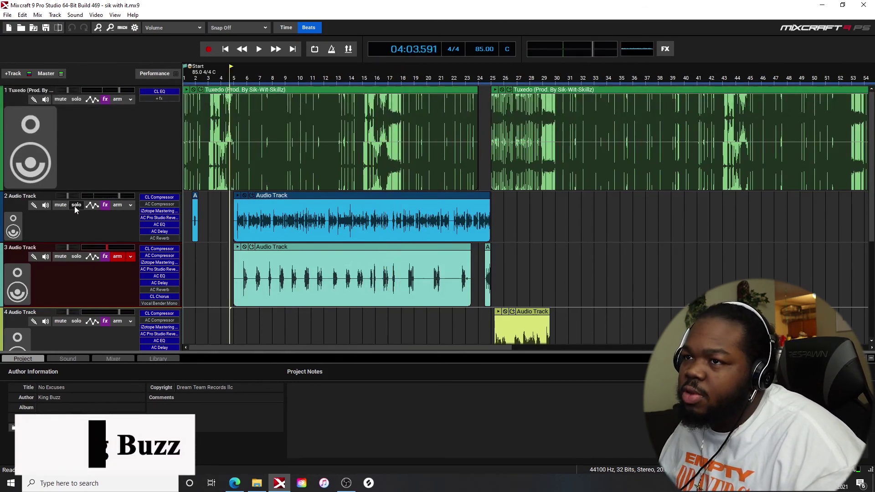
Solo only track 3 and listen briefly to its clip from just after measure 5
left_click(75, 205)
left_click(74, 256)
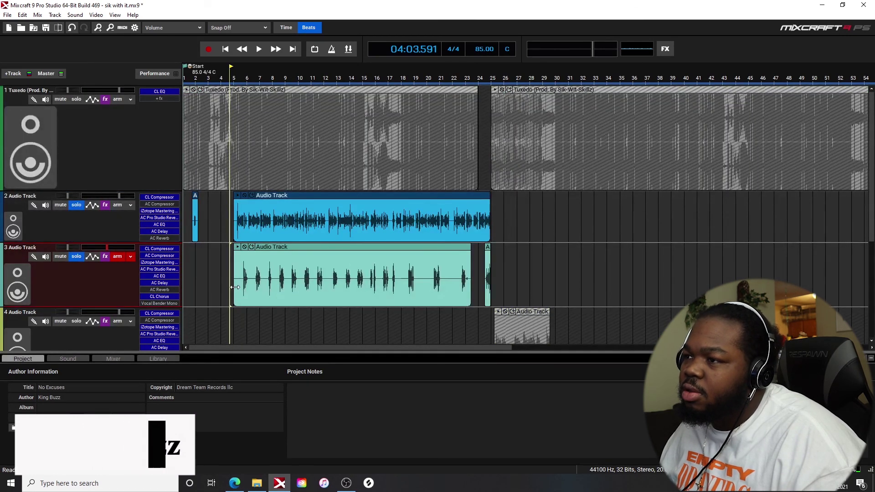
left_click(77, 205)
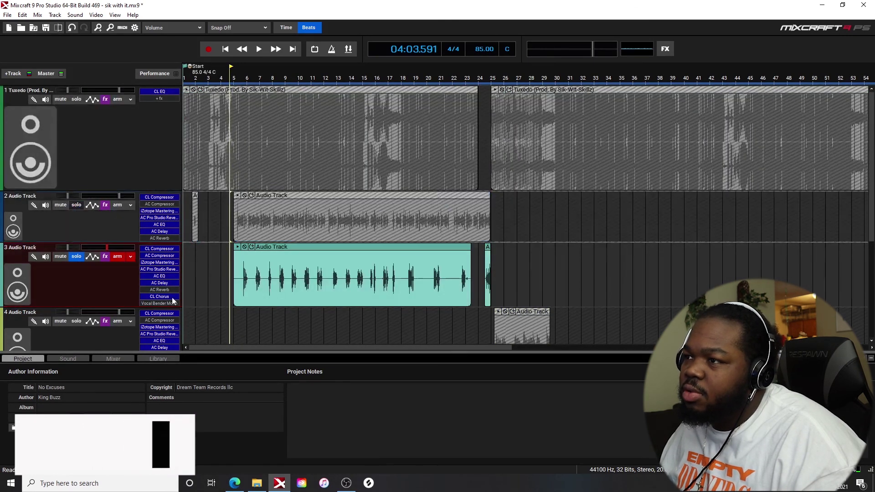
left_click(241, 318)
key("space")
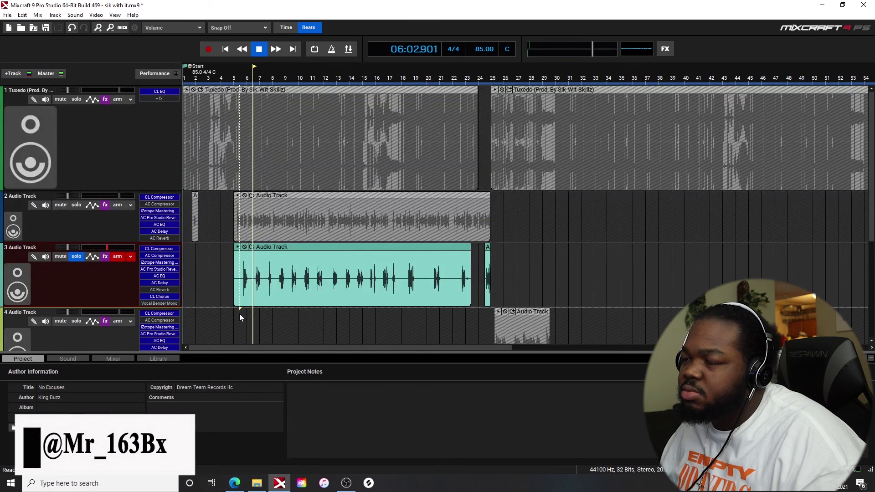
key("space")
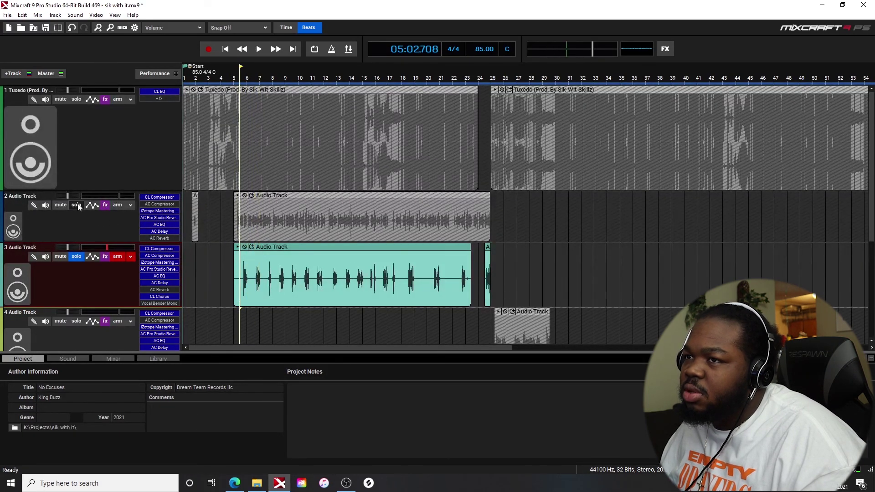
Switch the solo from track 3 to track 2 and listen to its vocal from measure 5
left_click(77, 205)
left_click(76, 257)
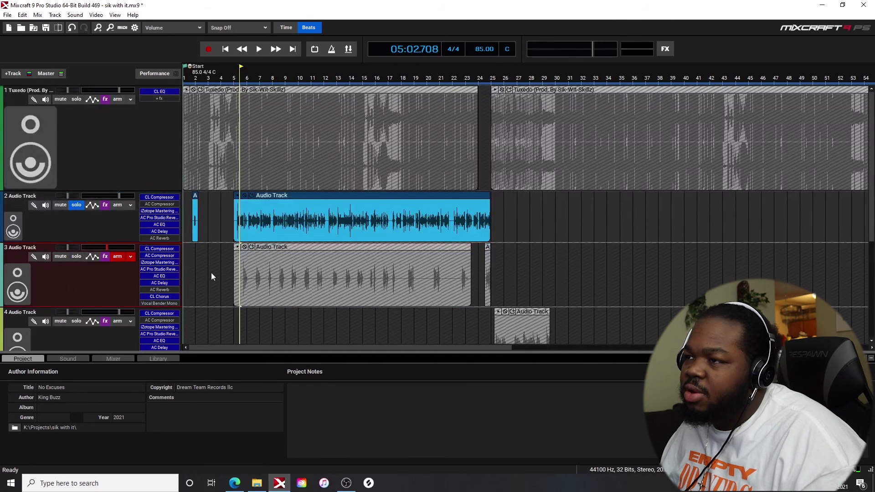
left_click(235, 308)
key("space")
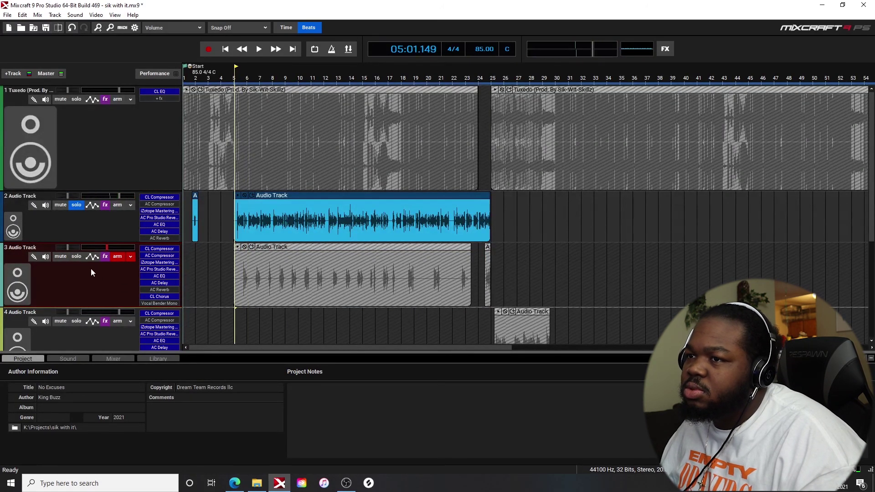
Solo track 3 alongside track 2 and play both, inspecting track 3's Classic Chorus and Classic Compressor during playback
left_click(75, 257)
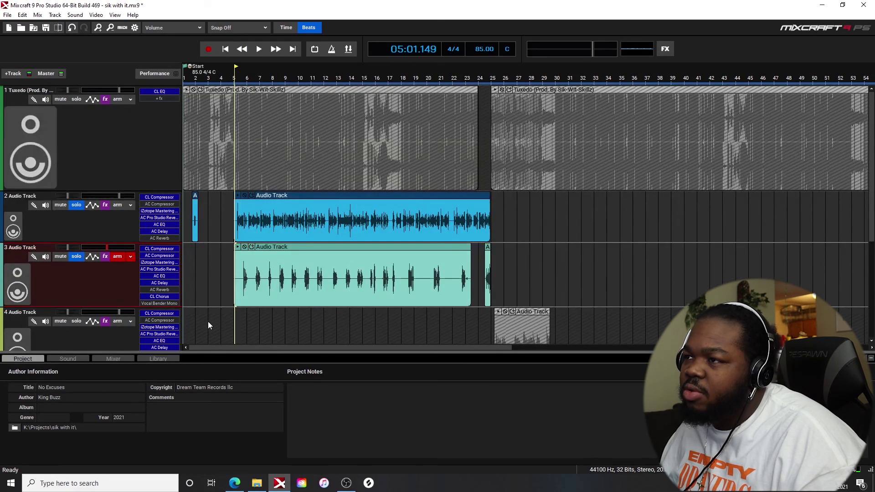
key("space")
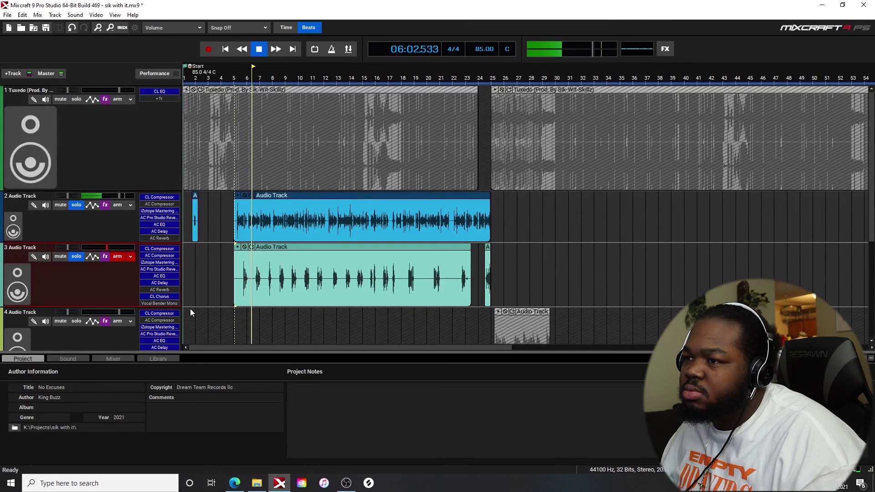
left_click(161, 297)
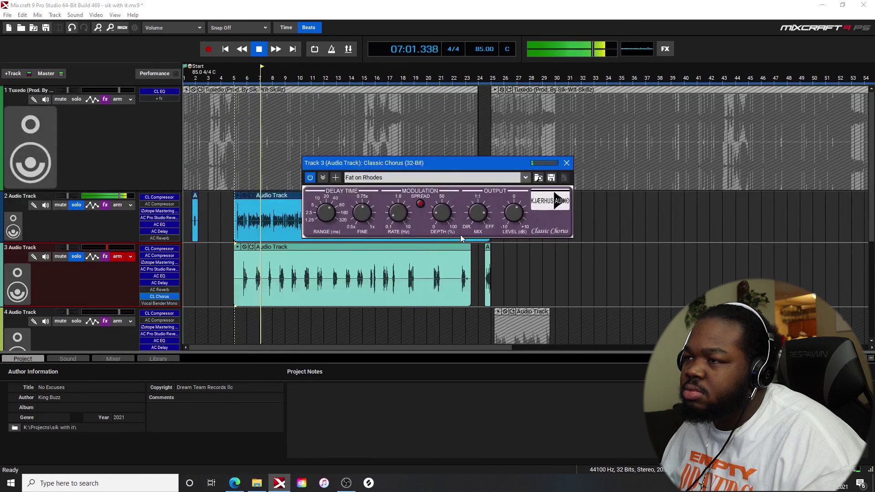
left_click(566, 163)
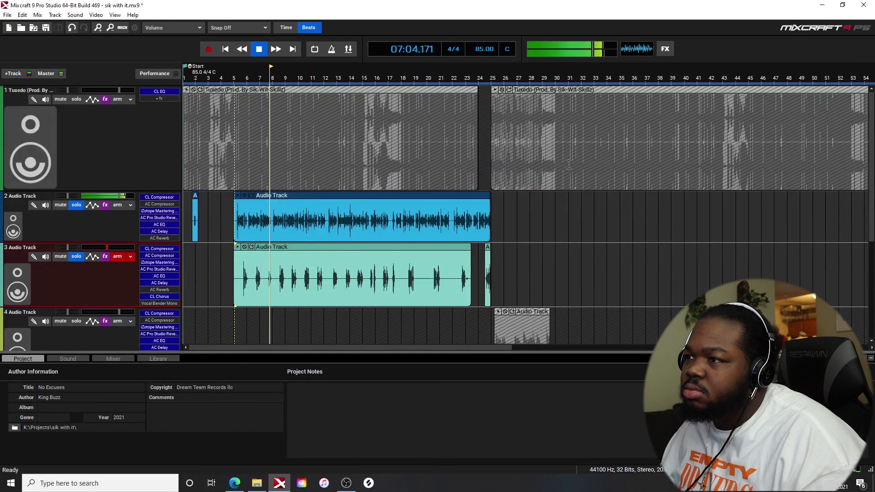
left_click(163, 250)
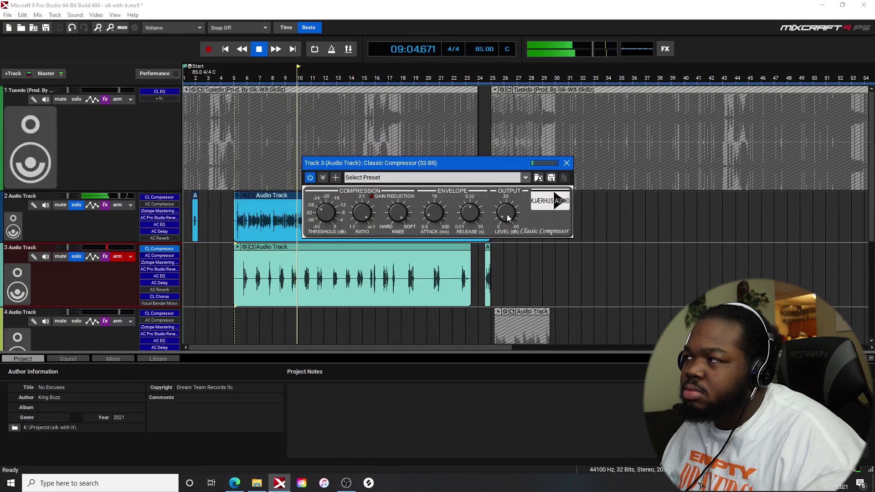
left_click(567, 163)
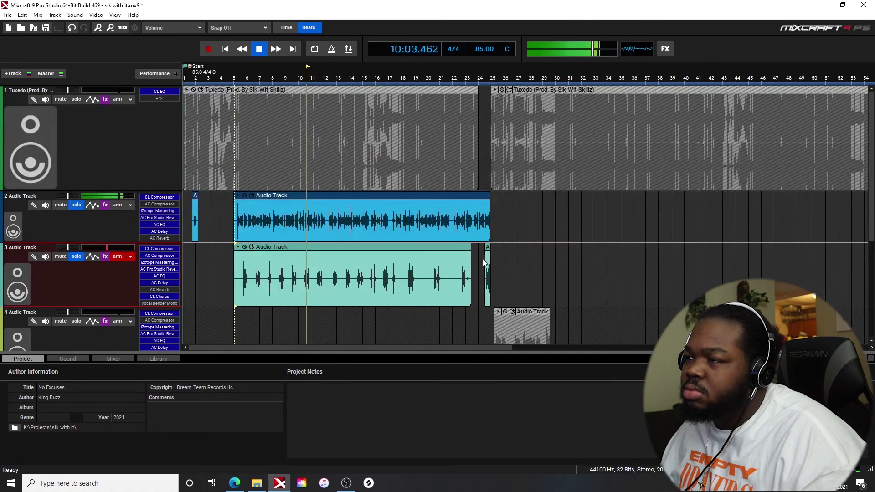